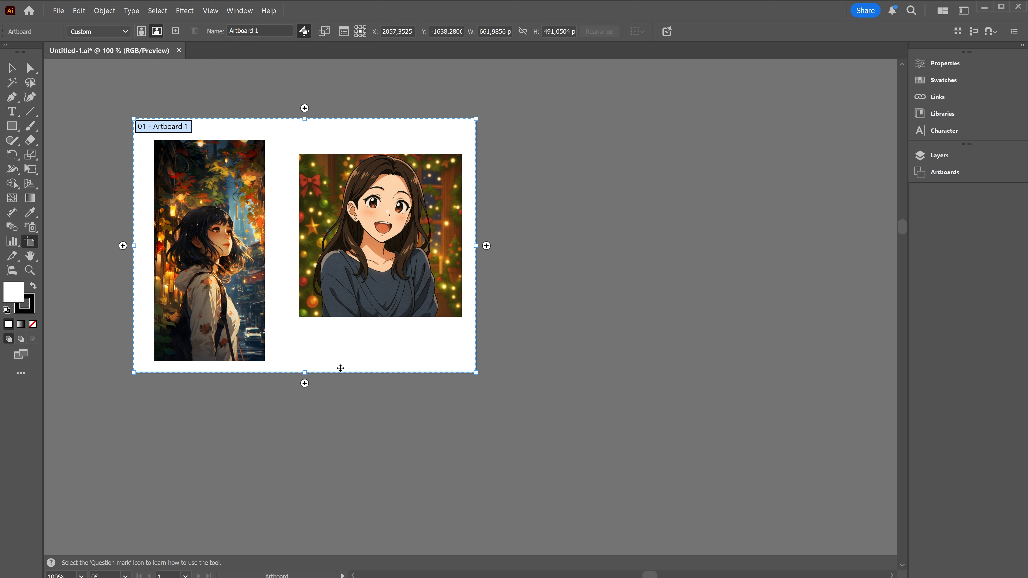
- Add an empty artboard of the same size to the right of Artboard 1
{"action": "left_click", "coordinate": [487, 246]}
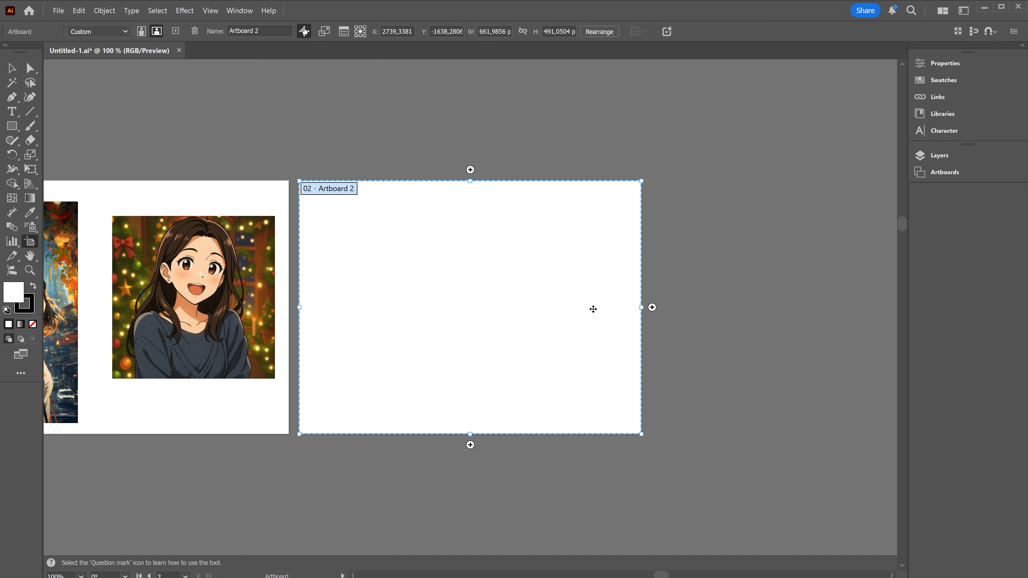
{"action": "key", "text": "space"}
{"action": "left_click_drag", "start_coordinate": [251, 511], "coordinate": [470, 437]}
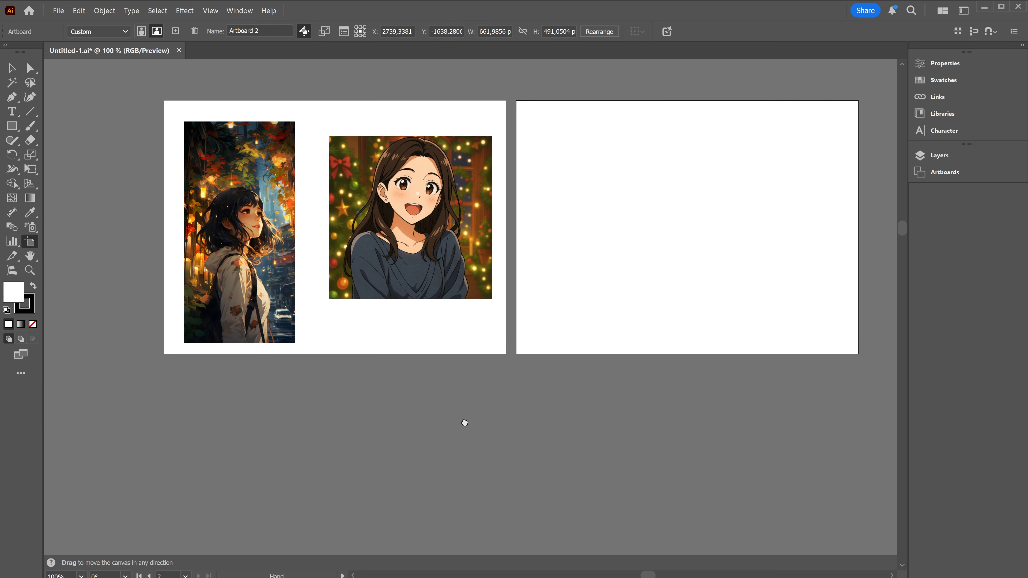
- Duplicate Artboard 1 together with its two images directly below the original
{"action": "left_click", "coordinate": [337, 372], "text": "alt"}
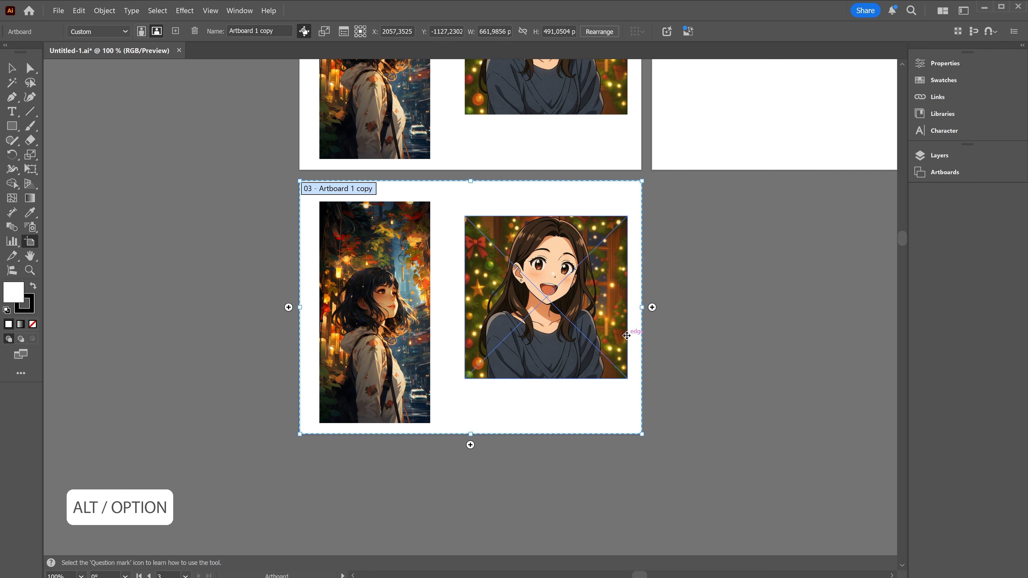
{"action": "scroll", "coordinate": [670, 358], "scroll_direction": "up", "scroll_amount": 1}
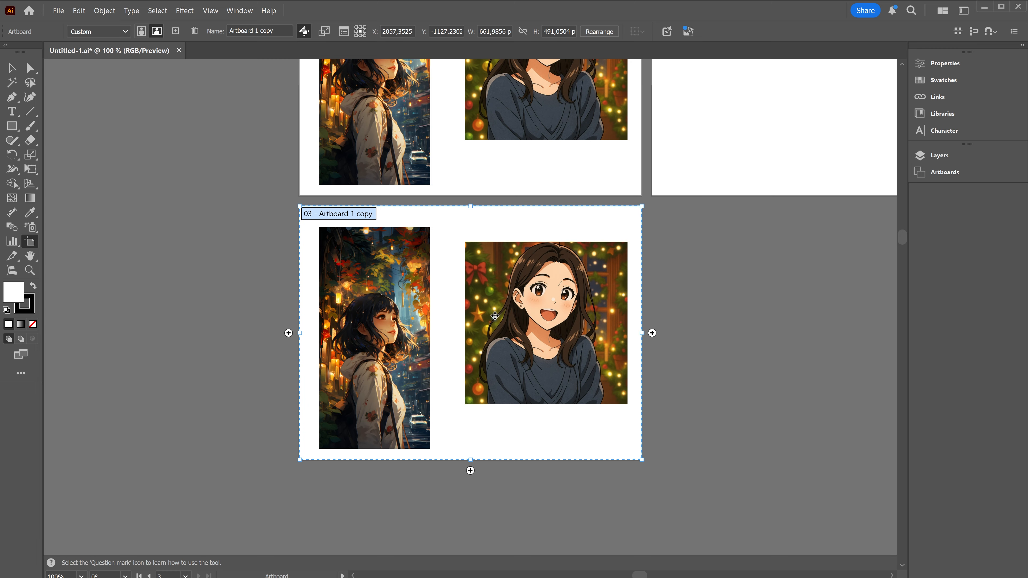
{"action": "scroll", "coordinate": [496, 312], "scroll_direction": "up", "scroll_amount": 5}
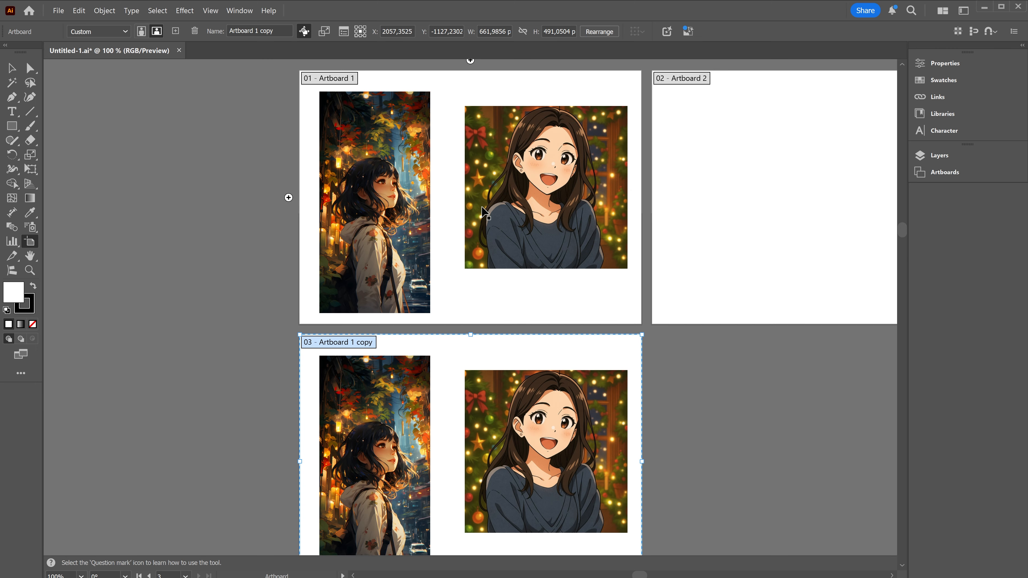
{"action": "scroll", "coordinate": [485, 290], "scroll_direction": "down", "scroll_amount": 2}
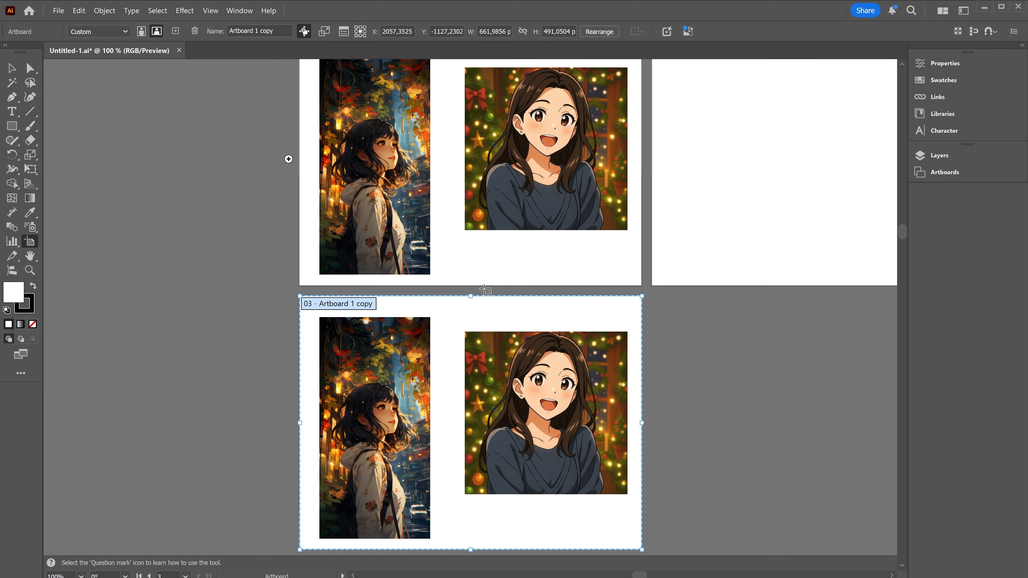
- Fit the duplicated artboard to its tall autumn street image and display the list of artboards
{"action": "left_click_drag", "start_coordinate": [768, 379], "coordinate": [677, 359]}
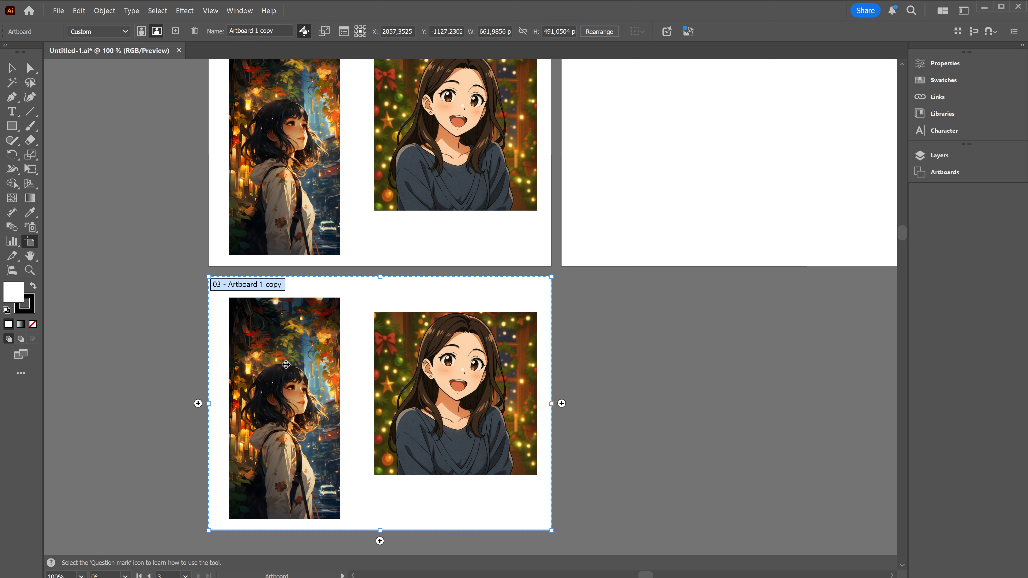
{"action": "left_click", "coordinate": [285, 389]}
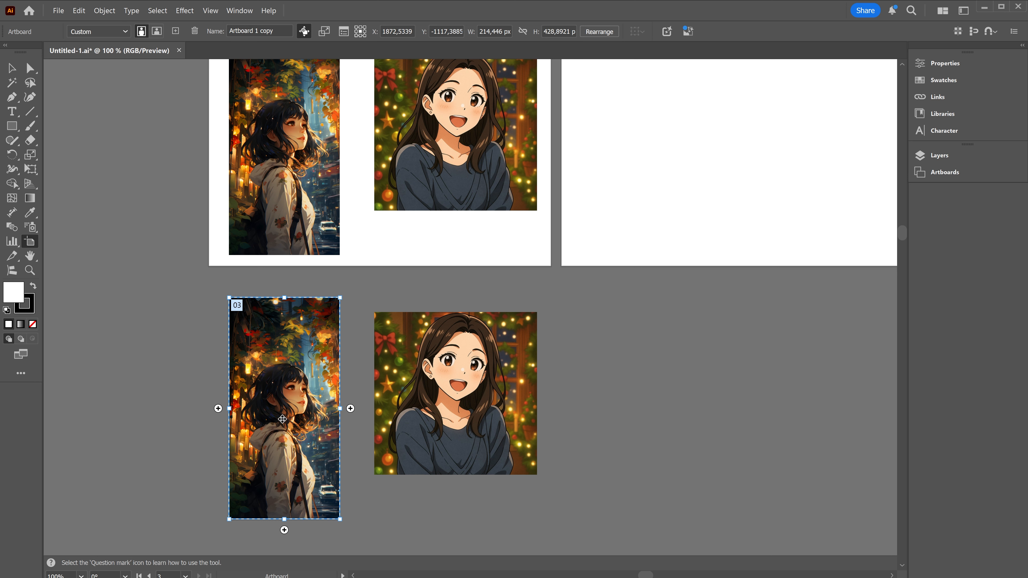
{"action": "left_click", "coordinate": [954, 172]}
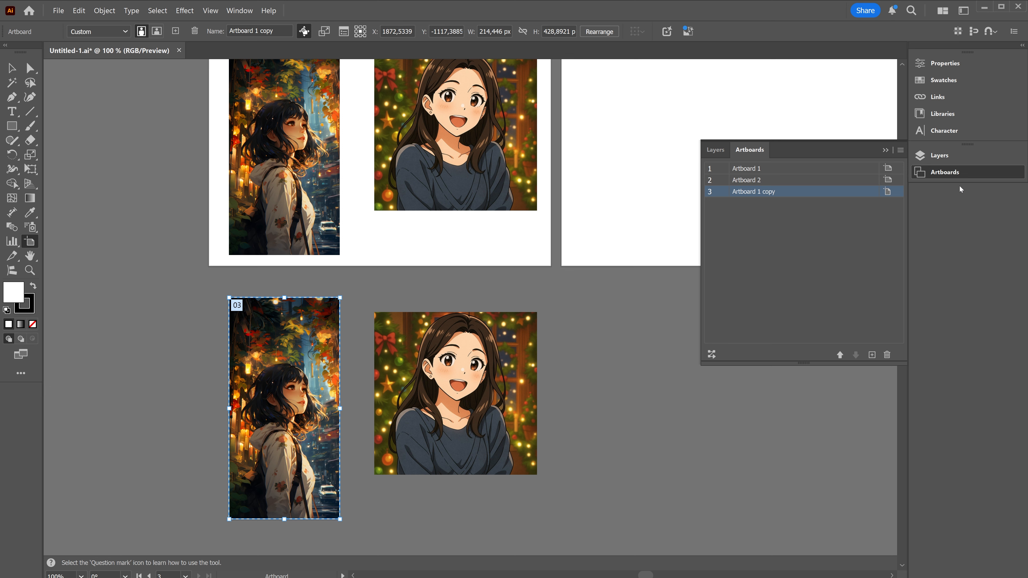
{"action": "left_click", "coordinate": [240, 12]}
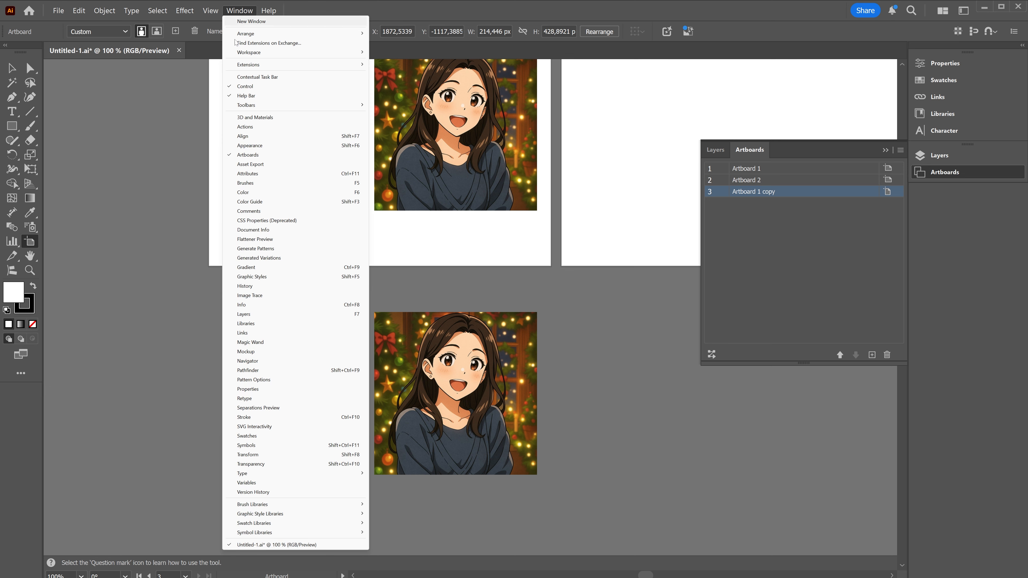
{"action": "left_click", "coordinate": [775, 11]}
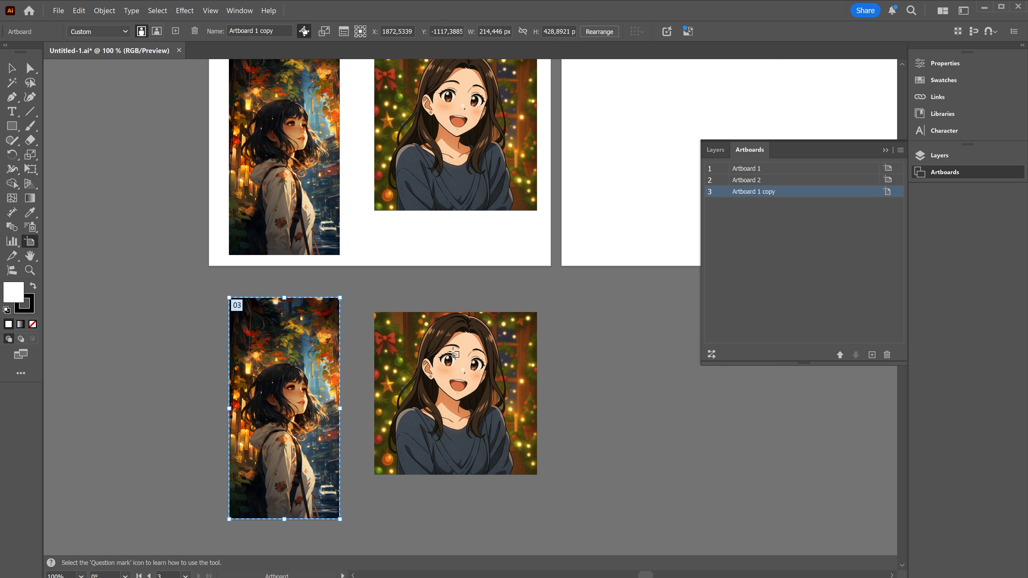
- Create a new artboard fitted to the duplicated square portrait with the Christmas lights
{"action": "left_click", "coordinate": [461, 375]}
{"action": "left_click", "coordinate": [461, 375]}
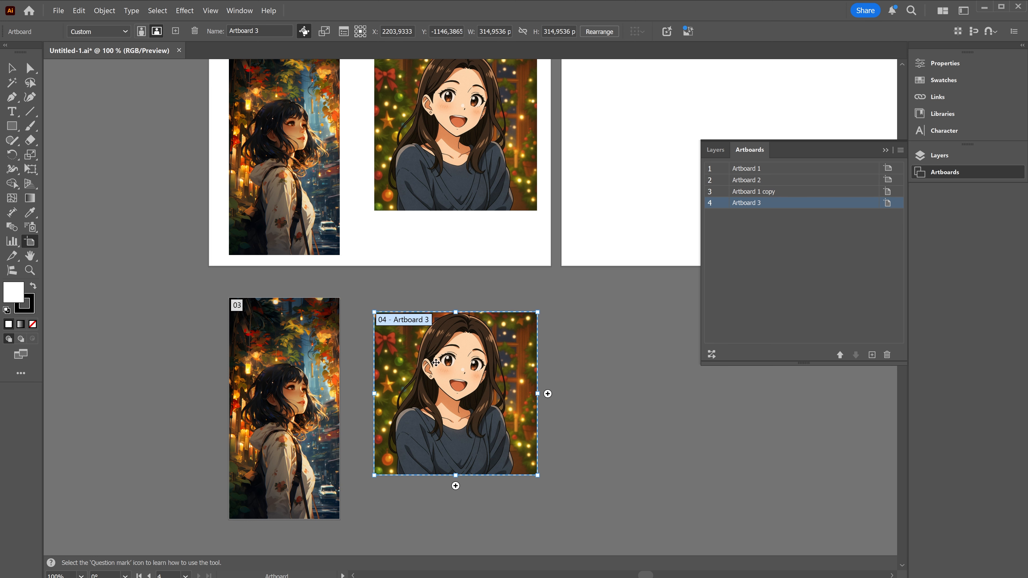
{"action": "scroll", "coordinate": [602, 423], "scroll_direction": "up", "scroll_amount": 1}
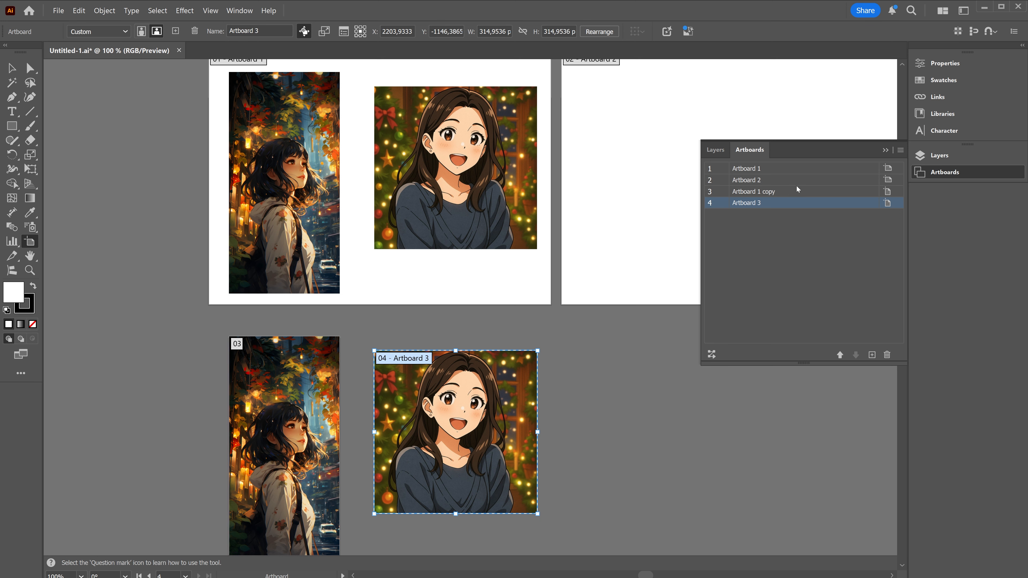
- Select all four artboards, from Artboard 3 up to Artboard 1, in the artboard list
{"action": "left_click", "coordinate": [902, 150]}
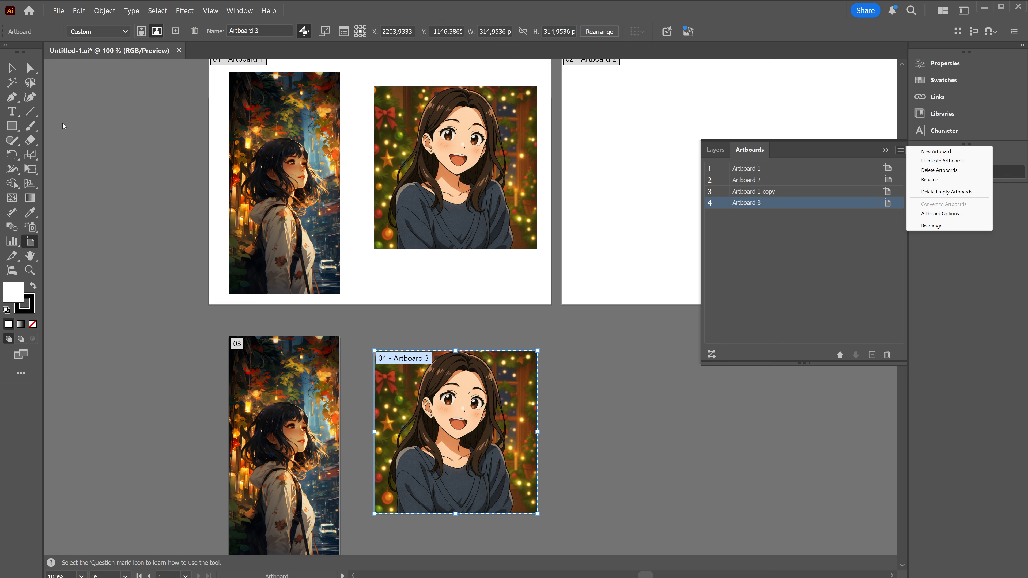
{"action": "left_click", "coordinate": [752, 202]}
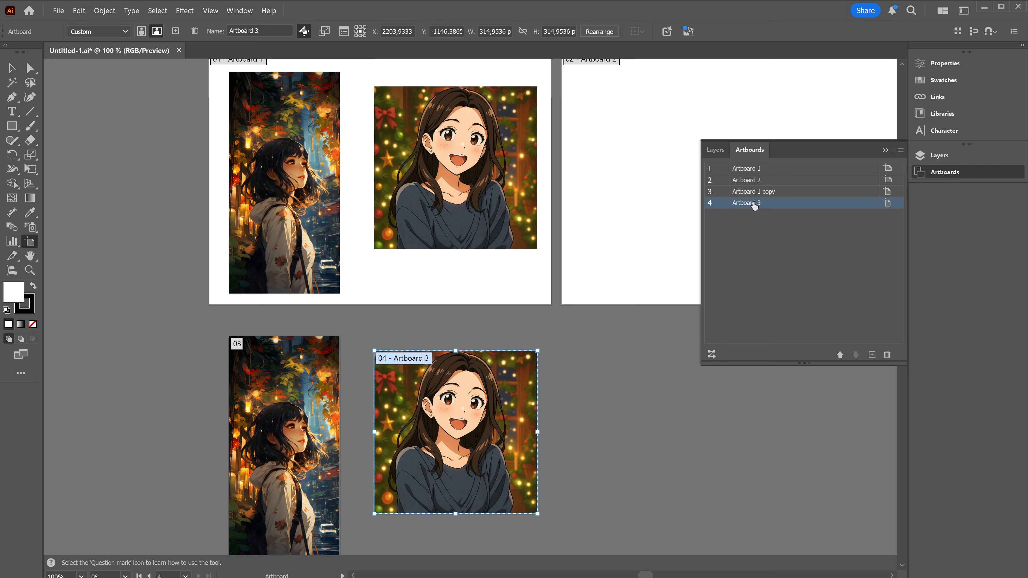
{"action": "left_click", "coordinate": [764, 169], "text": "shift"}
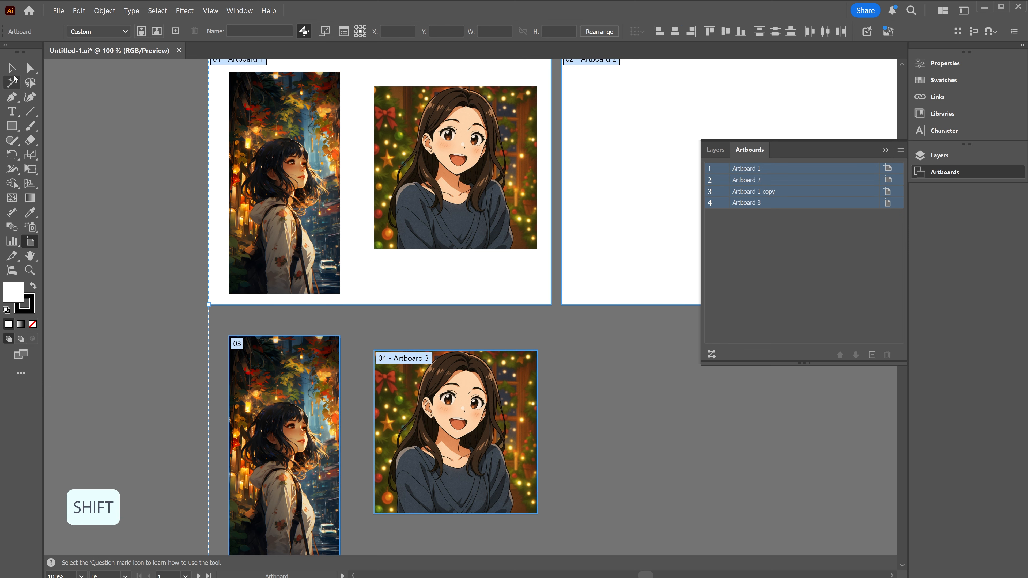
- Select all the placed images on the canvas and display the available artboard commands
{"action": "key", "text": "v"}
{"action": "scroll", "coordinate": [134, 236], "scroll_direction": "down", "scroll_amount": 2}
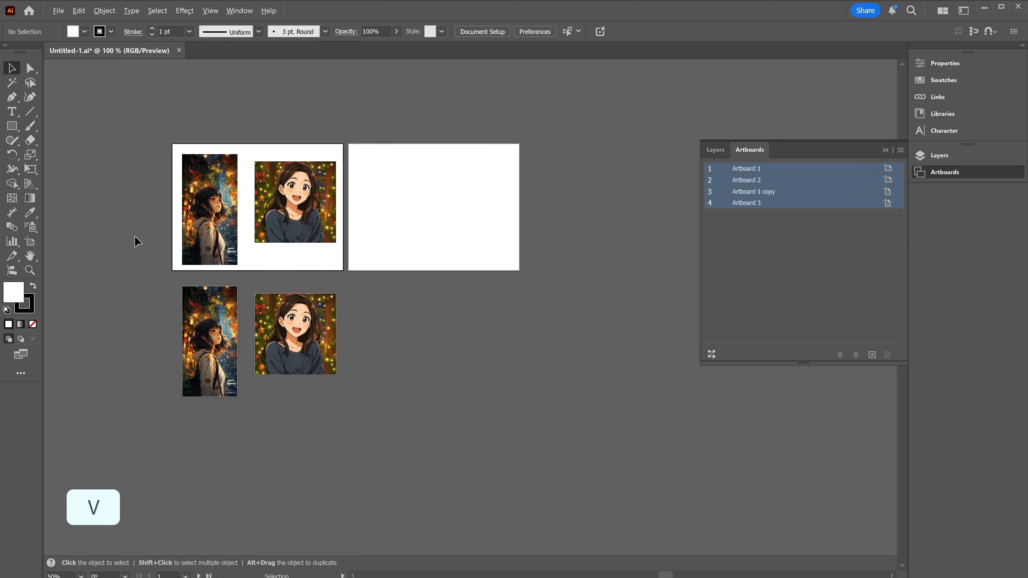
{"action": "scroll", "coordinate": [136, 243], "scroll_direction": "up", "scroll_amount": 1}
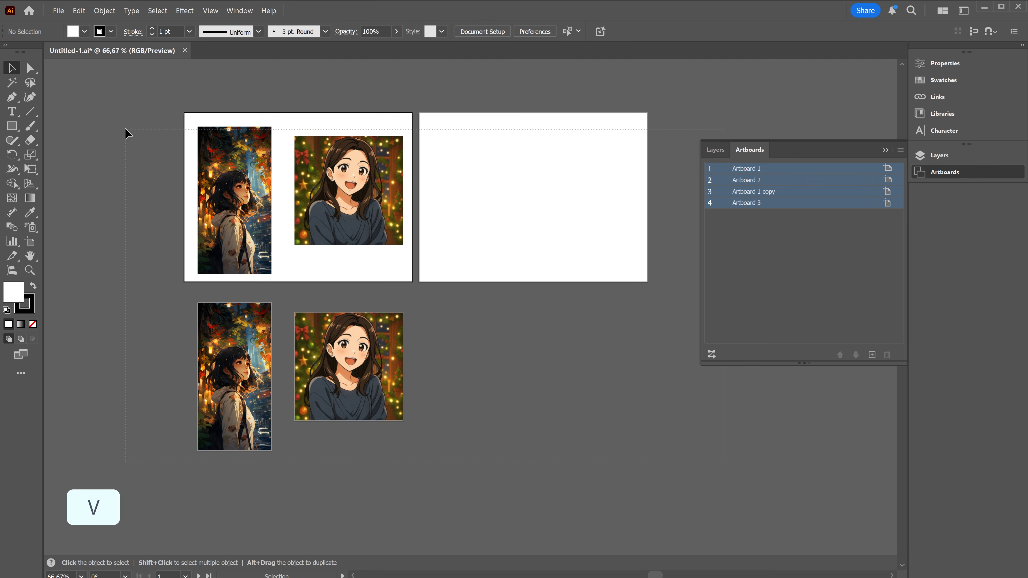
{"action": "key", "text": "ctrl+a"}
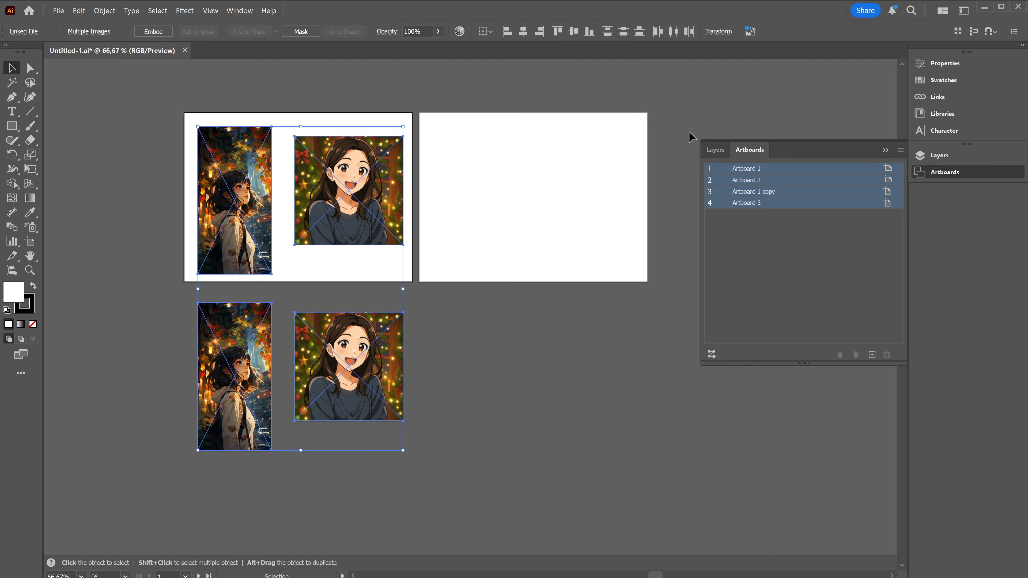
{"action": "left_click", "coordinate": [901, 151]}
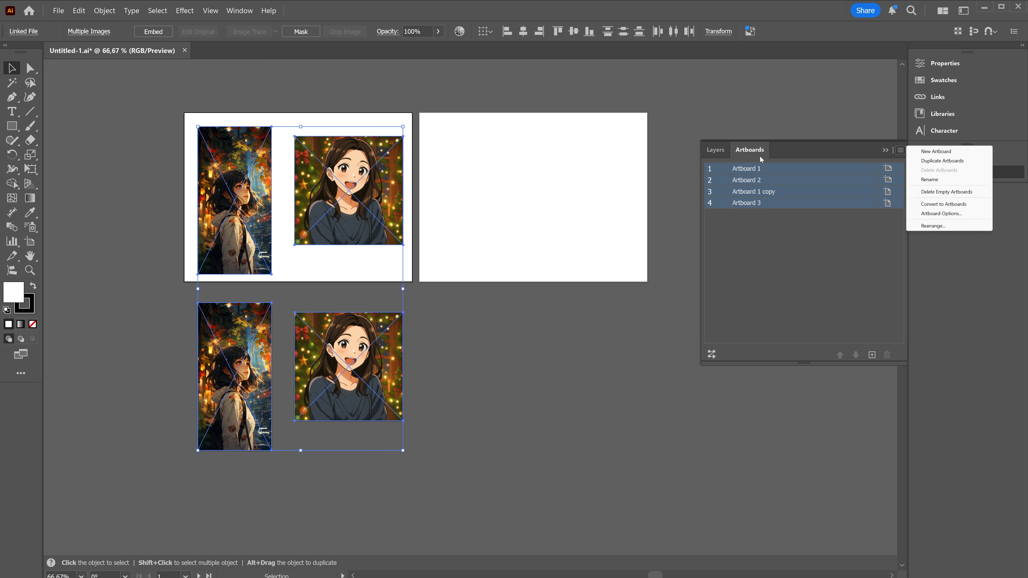
{"action": "left_click", "coordinate": [485, 25]}
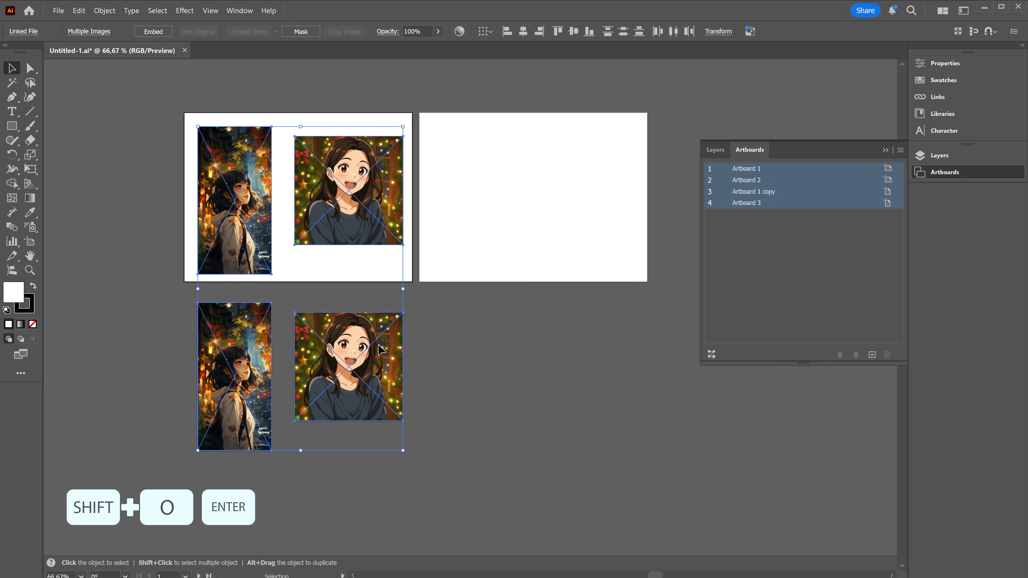
- Rename all four selected artboards with the shared base name Update through Artboard Options
{"action": "key", "text": "shift+o"}
{"action": "key", "text": "Return"}
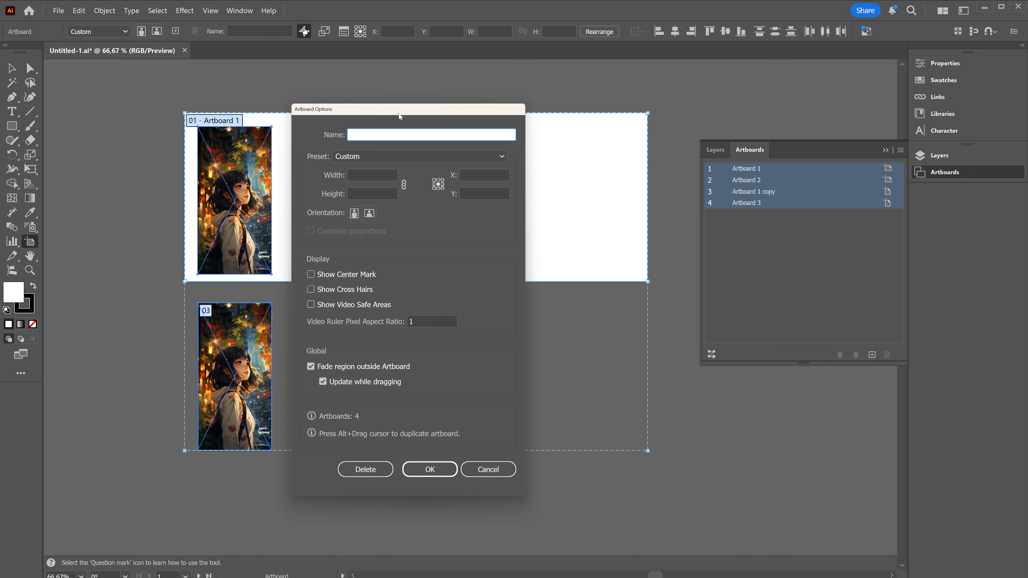
{"action": "type", "text": "Update"}
{"action": "left_click", "coordinate": [444, 476]}
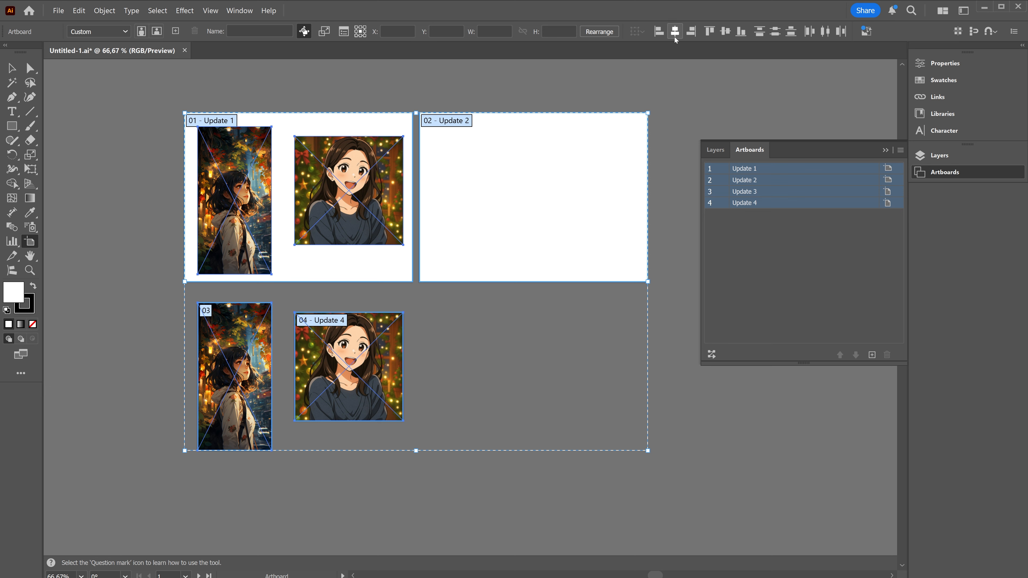
- Rearrange the artboards in a column-wise grid with 2 rows and 20 px spacing, aligned manually and moving the artwork along
{"action": "left_click", "coordinate": [600, 32]}
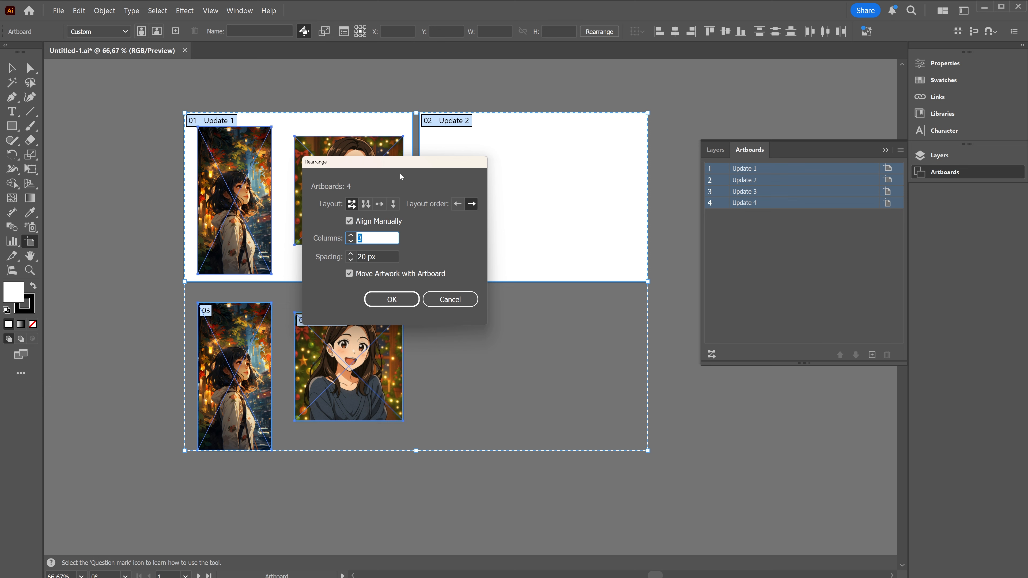
{"action": "left_click_drag", "start_coordinate": [378, 166], "coordinate": [430, 172]}
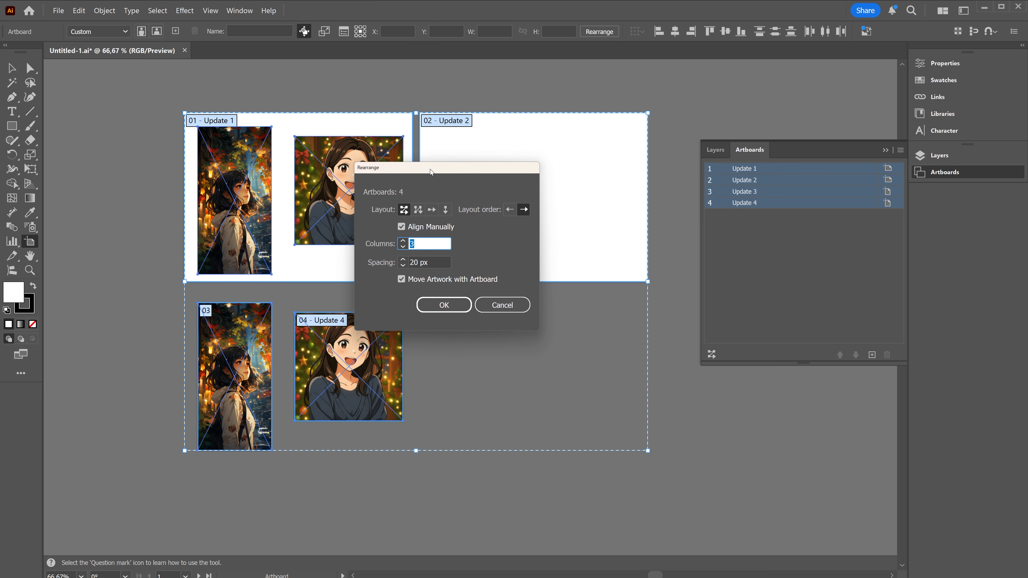
{"action": "left_click", "coordinate": [416, 213]}
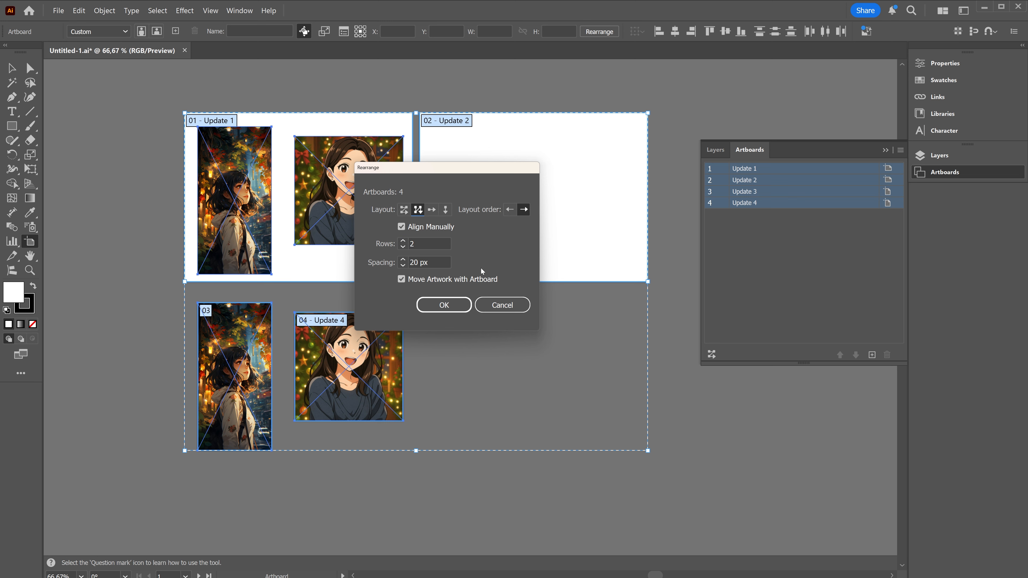
{"action": "left_click", "coordinate": [402, 227]}
{"action": "left_click", "coordinate": [444, 305]}
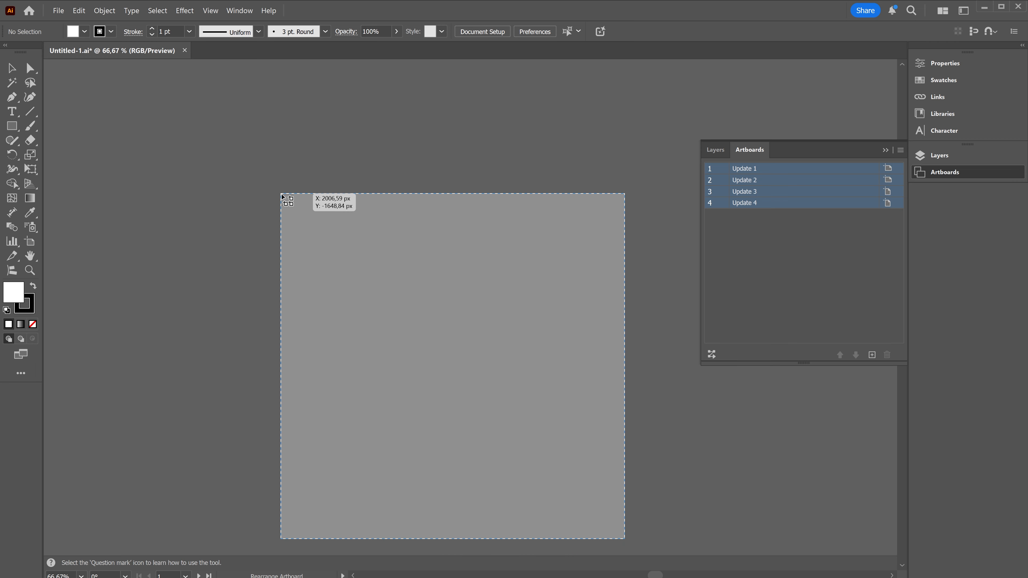
- Place the rearranged artboard grid manually near the upper-right corner of the full canvas area
{"action": "scroll", "coordinate": [282, 194], "scroll_direction": "down", "scroll_amount": 7}
{"action": "scroll", "coordinate": [282, 194], "scroll_direction": "up", "scroll_amount": 1}
{"action": "scroll", "coordinate": [282, 194], "scroll_direction": "down", "scroll_amount": 1}
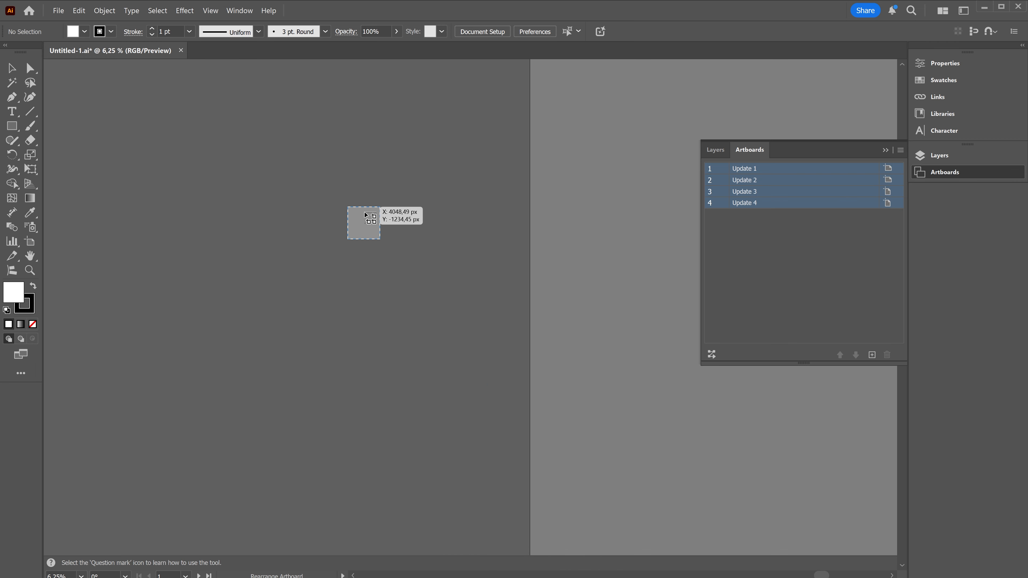
{"action": "key", "text": "space"}
{"action": "left_click_drag", "start_coordinate": [462, 229], "coordinate": [595, 253]}
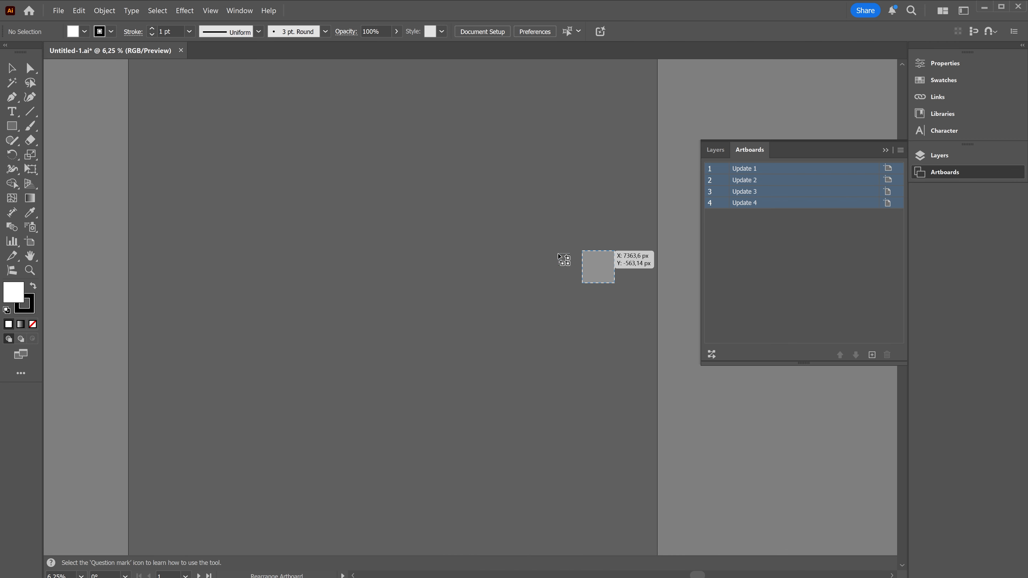
{"action": "scroll", "coordinate": [384, 254], "scroll_direction": "down", "scroll_amount": 1}
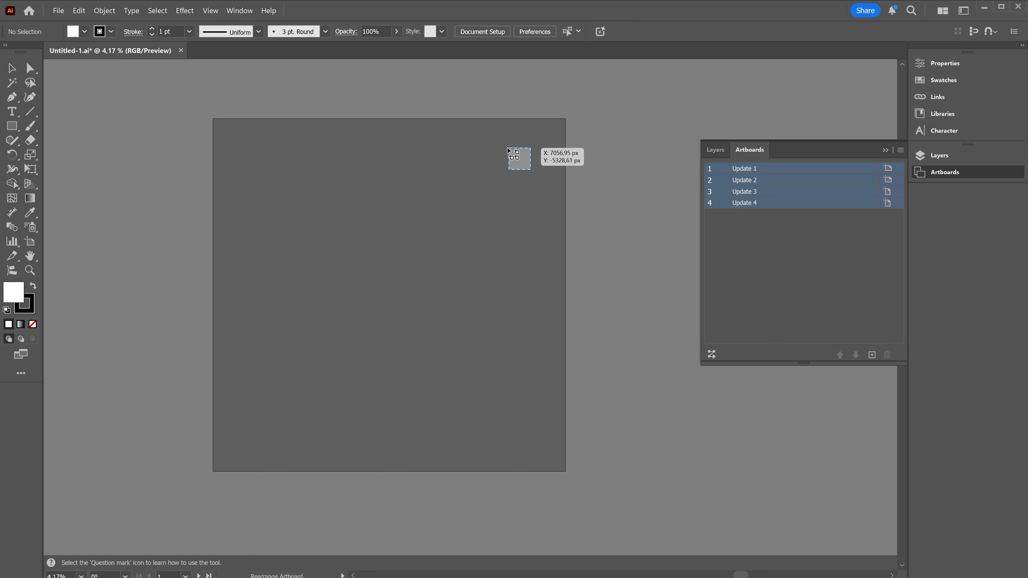
{"action": "left_click", "coordinate": [490, 146]}
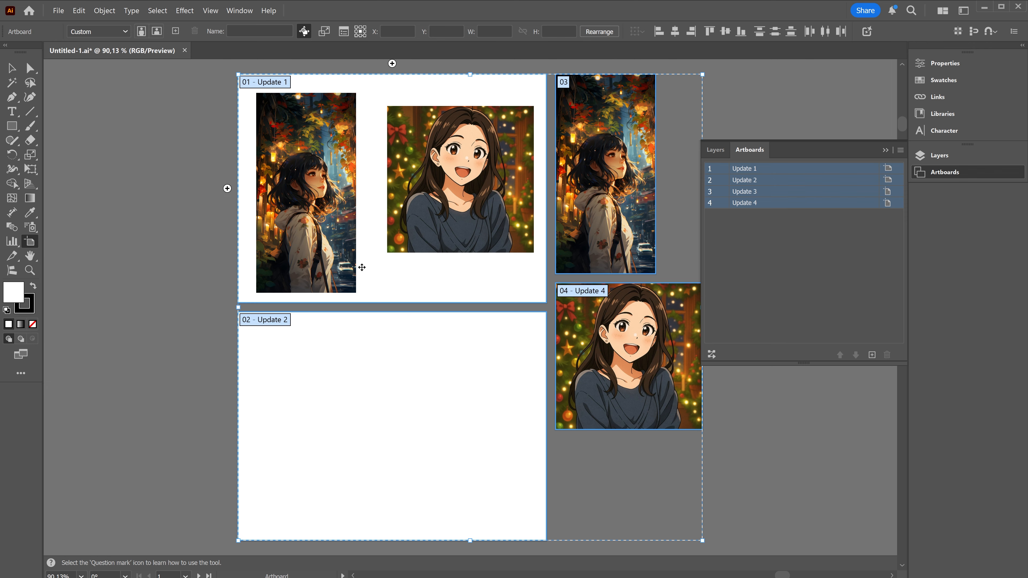
{"action": "scroll", "coordinate": [360, 266], "scroll_direction": "down", "scroll_amount": 4}
{"action": "scroll", "coordinate": [366, 269], "scroll_direction": "down", "scroll_amount": 5}
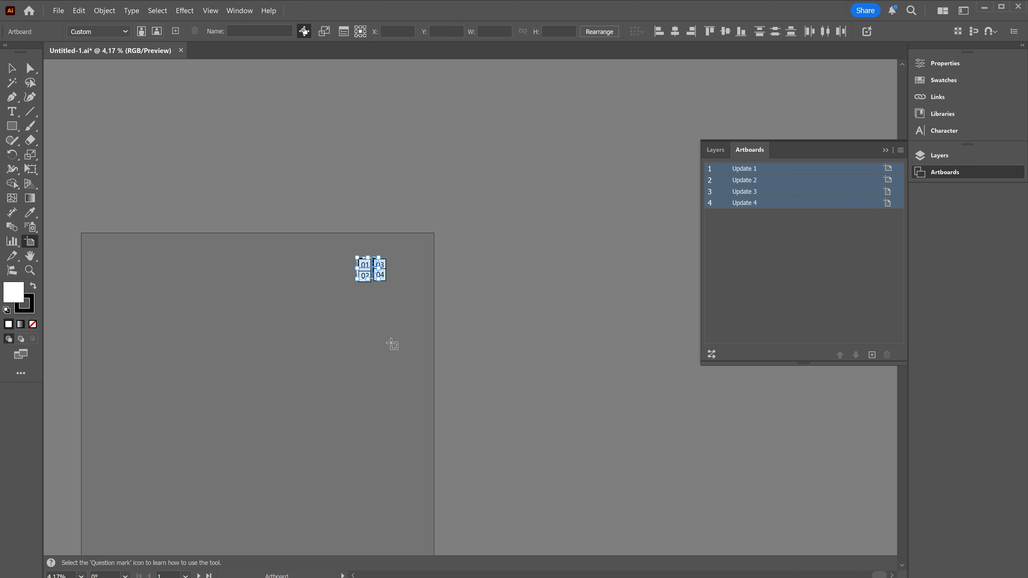
{"action": "left_click_drag", "start_coordinate": [390, 344], "coordinate": [527, 247]}
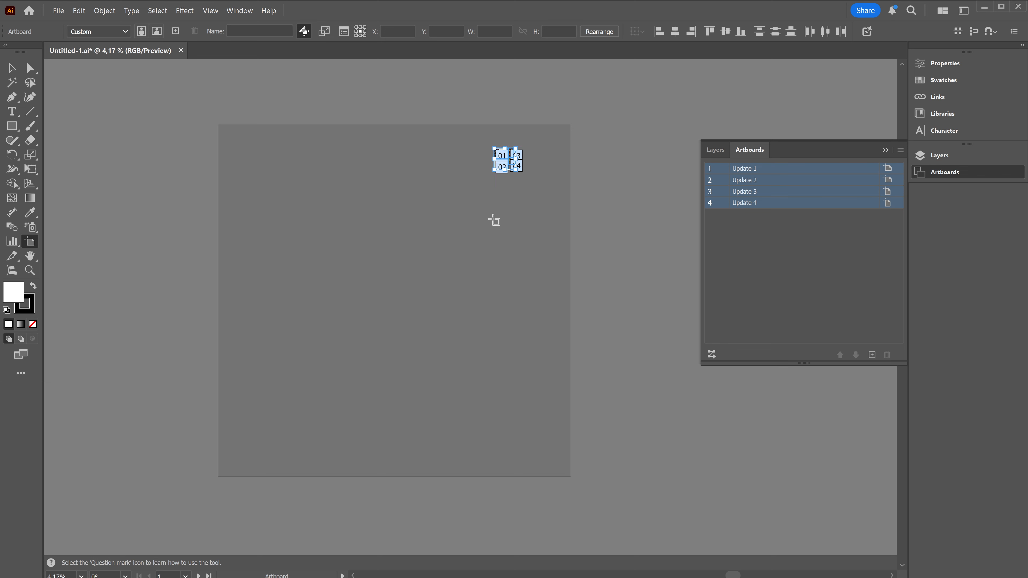
{"action": "scroll", "coordinate": [493, 215], "scroll_direction": "up", "scroll_amount": 7}
{"action": "left_click_drag", "start_coordinate": [581, 198], "coordinate": [337, 514]}
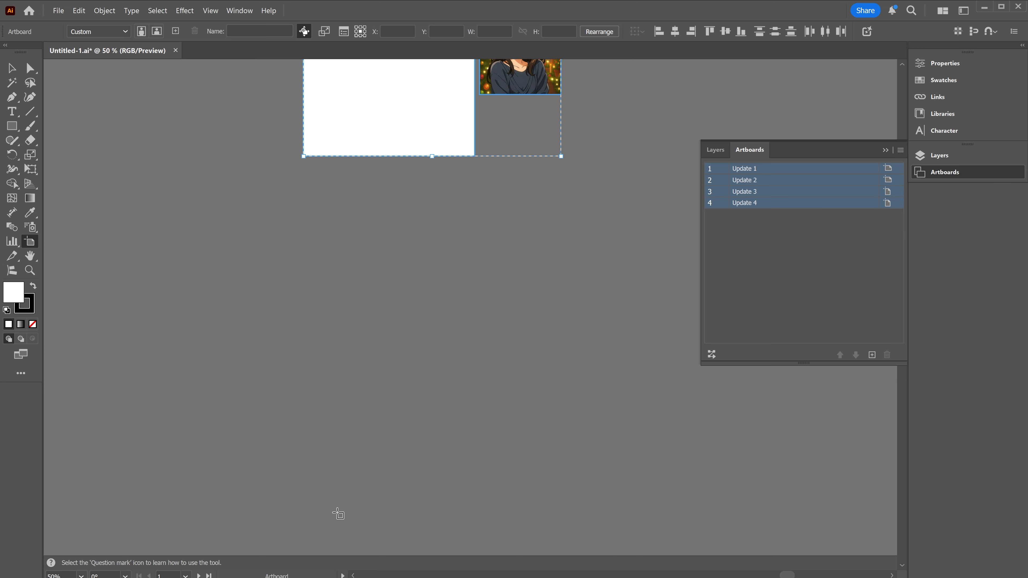
- Draw a new artboard about 460 by 358 px in the empty canvas left of Update 1 and switch it to portrait orientation
{"action": "left_click_drag", "start_coordinate": [546, 264], "coordinate": [527, 488]}
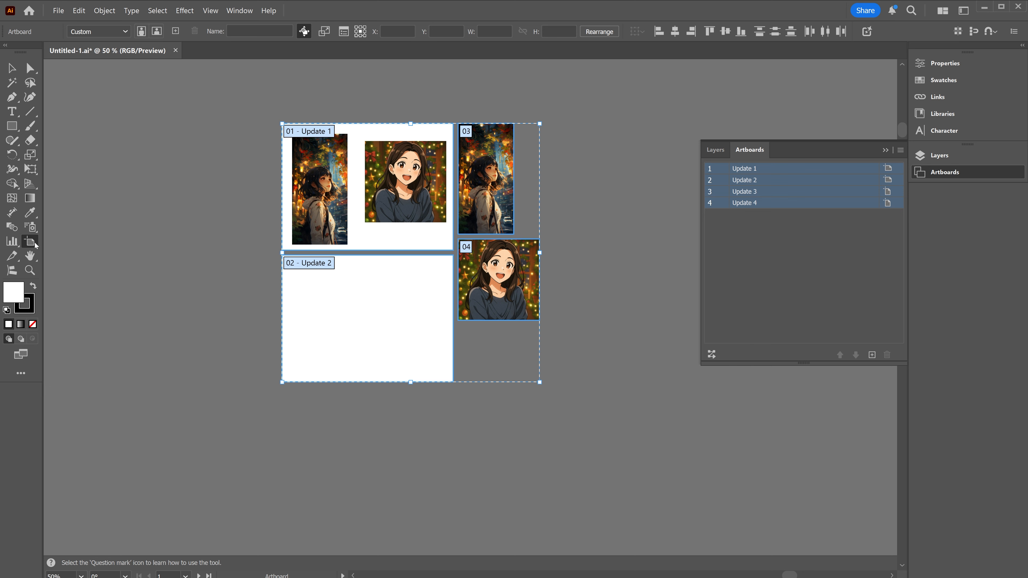
{"action": "left_click_drag", "start_coordinate": [76, 126], "coordinate": [197, 221]}
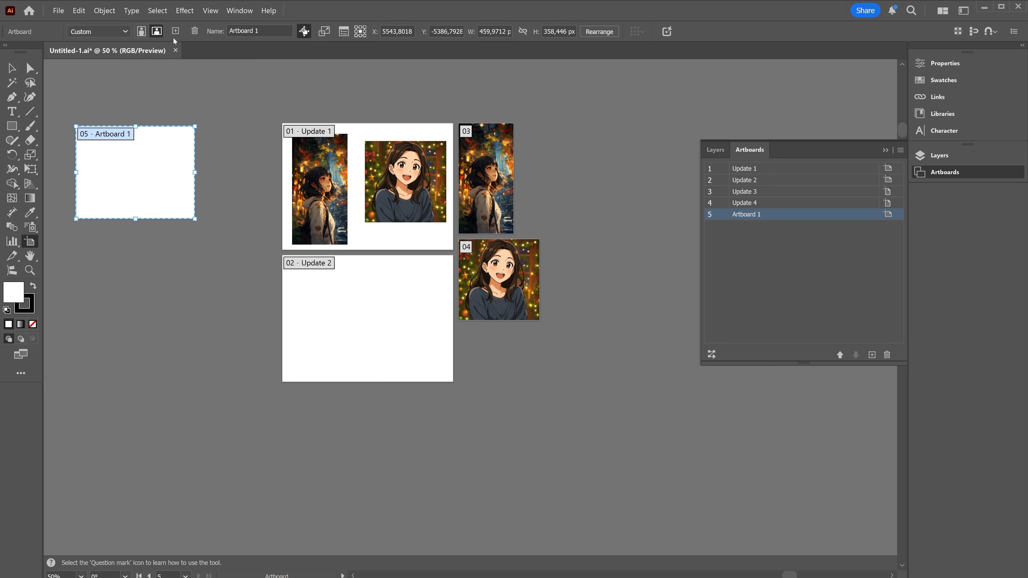
{"action": "left_click", "coordinate": [142, 33]}
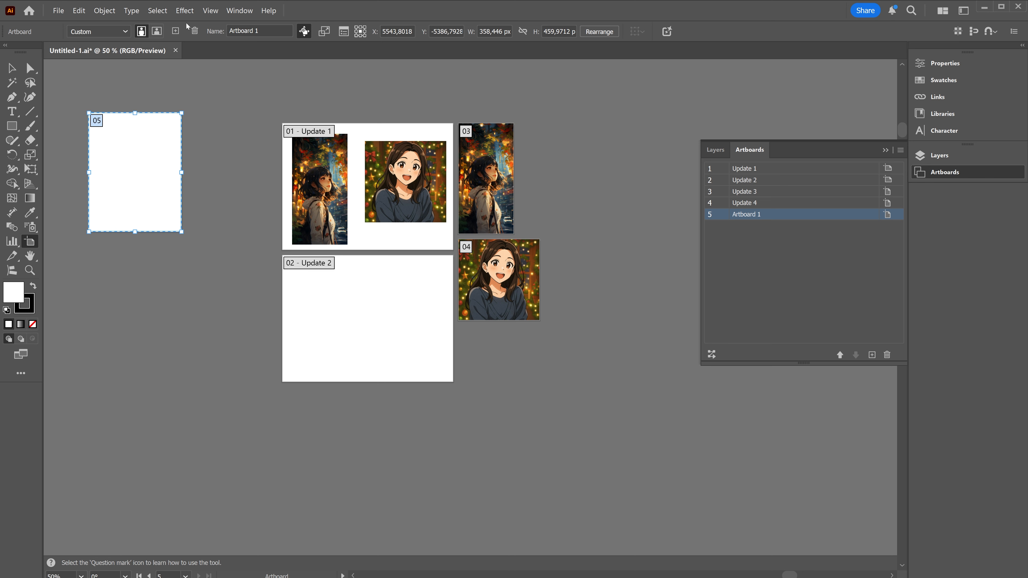
- Delete the newly drawn portrait artboard and the empty Update 2 artboard
{"action": "left_click", "coordinate": [196, 31]}
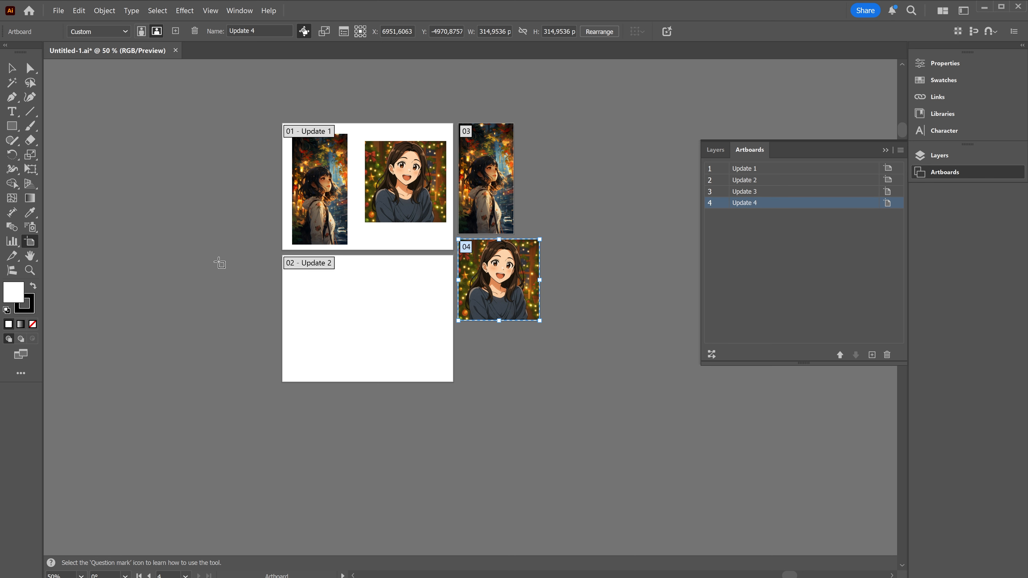
{"action": "left_click", "coordinate": [386, 333]}
{"action": "key", "text": "Delete"}
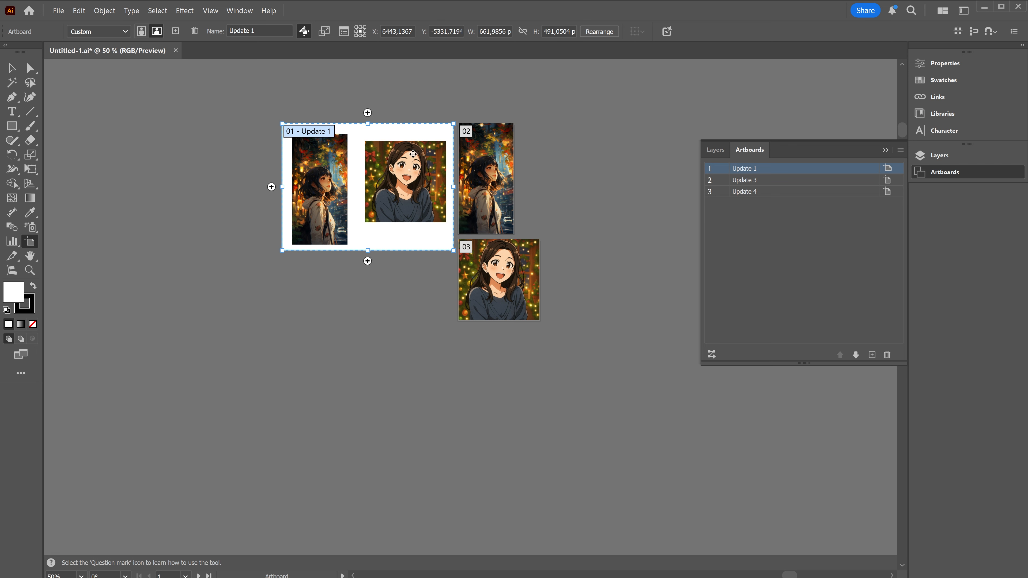
- Review the Artboard Options of the Update 1 artboard and dismiss the dialog
{"action": "left_click", "coordinate": [347, 36]}
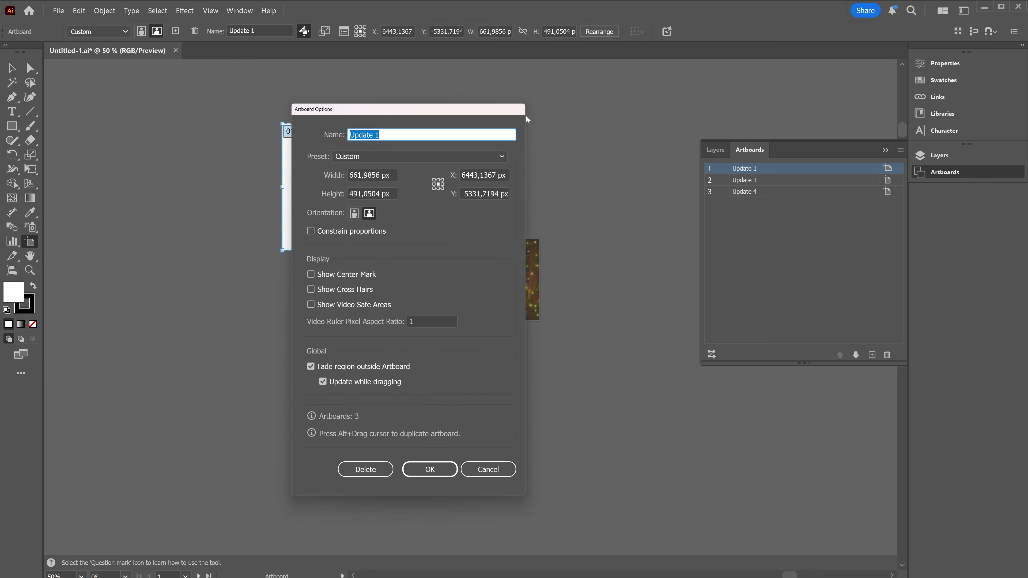
{"action": "left_click", "coordinate": [508, 475]}
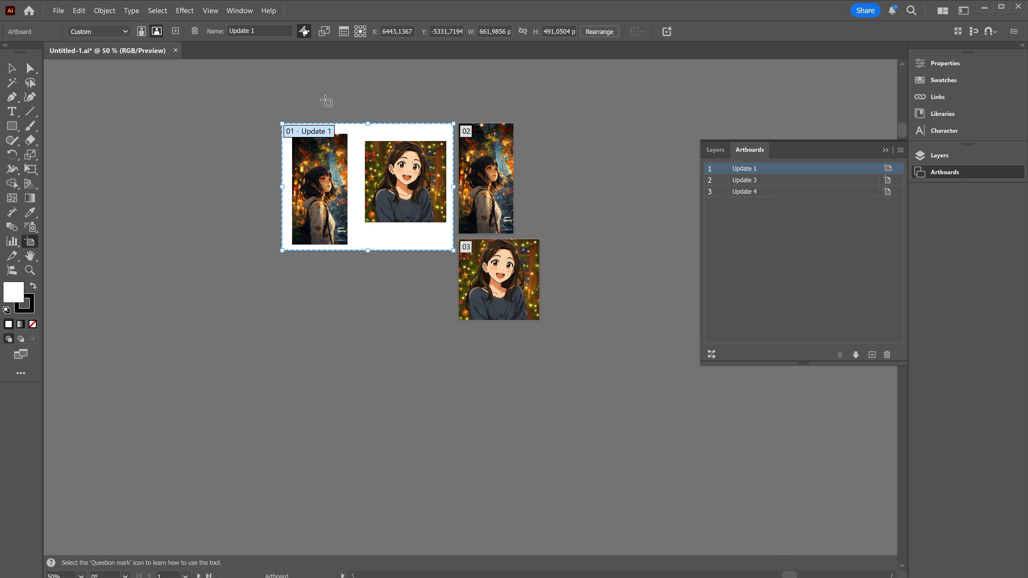